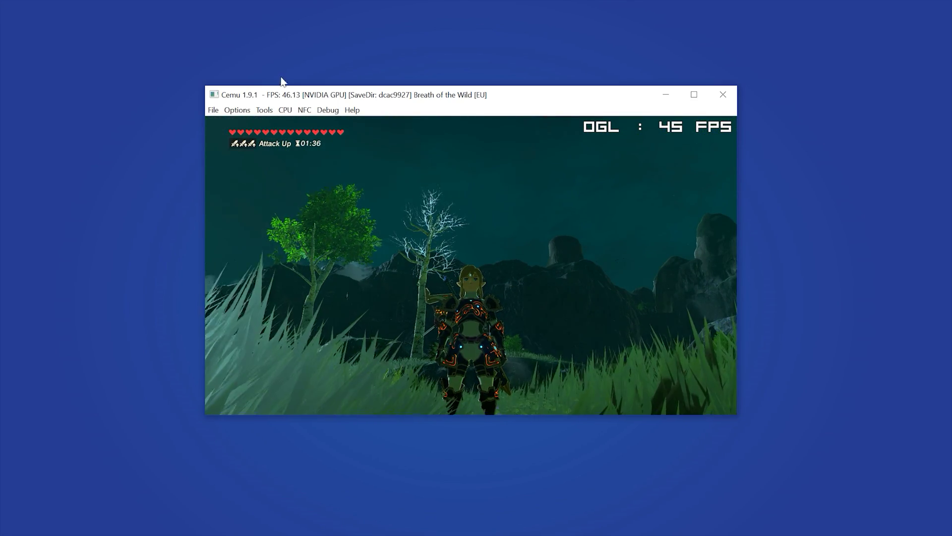
Open Cemu's controller Input settings from the Options menu with Breath of the Wild running
left_click(237, 110)
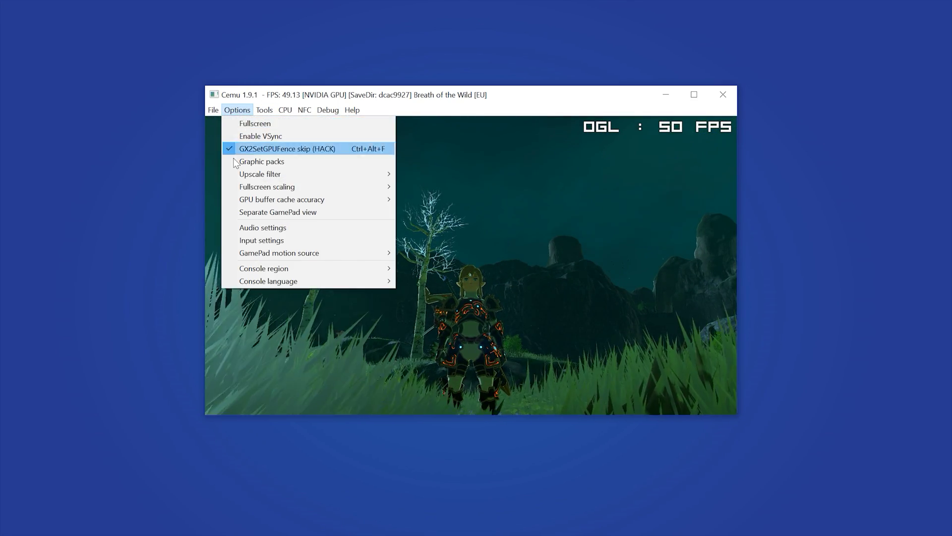
left_click(278, 238)
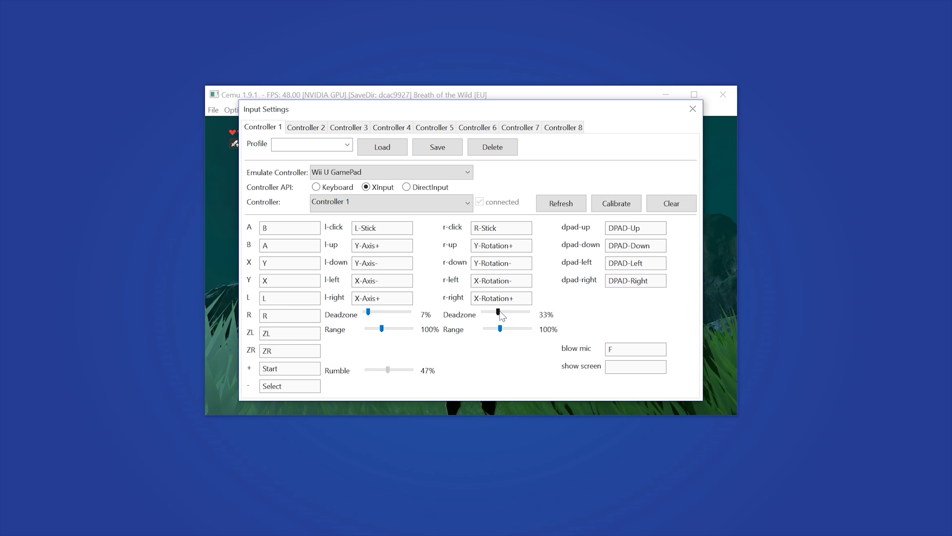
Set the right stick deadzone from 33% to 7%, save to the controller profile, and close
left_click_drag(498, 313, 488, 311)
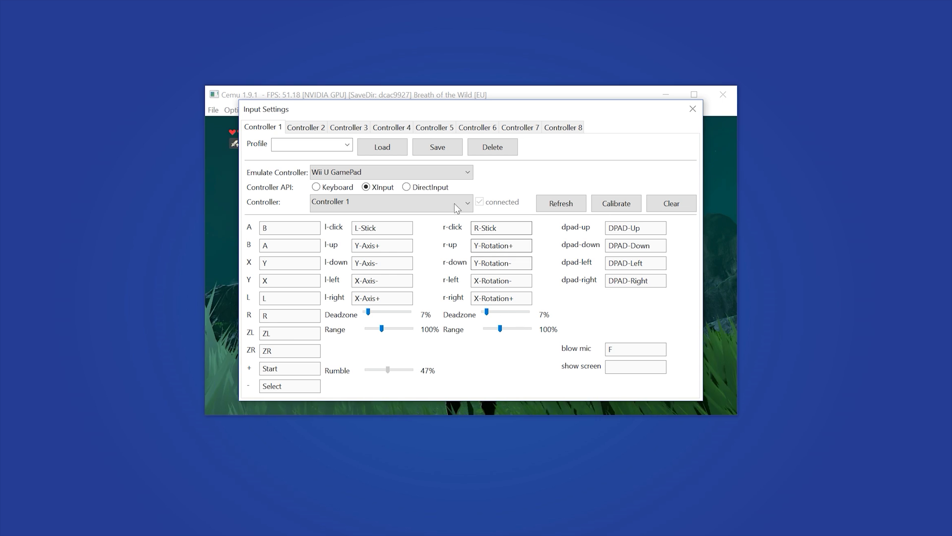
left_click(347, 144)
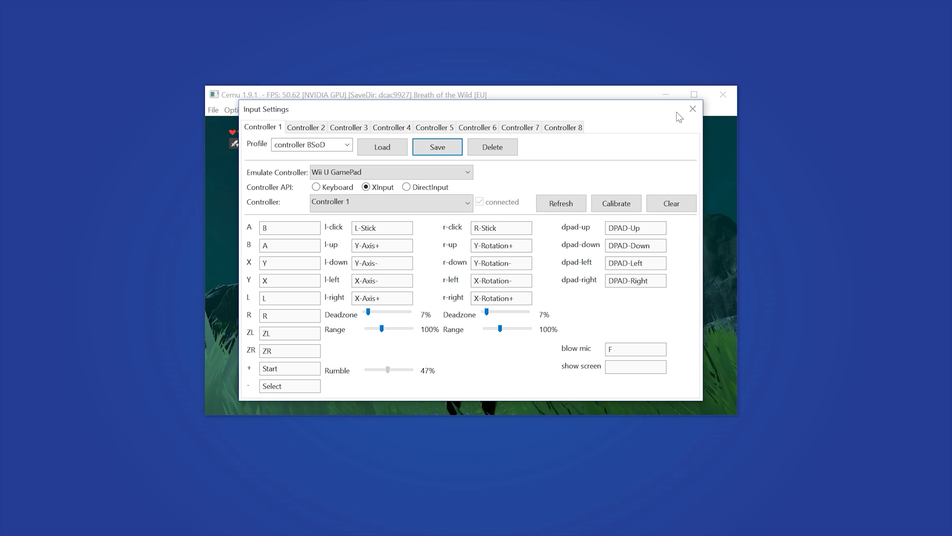
left_click(692, 109)
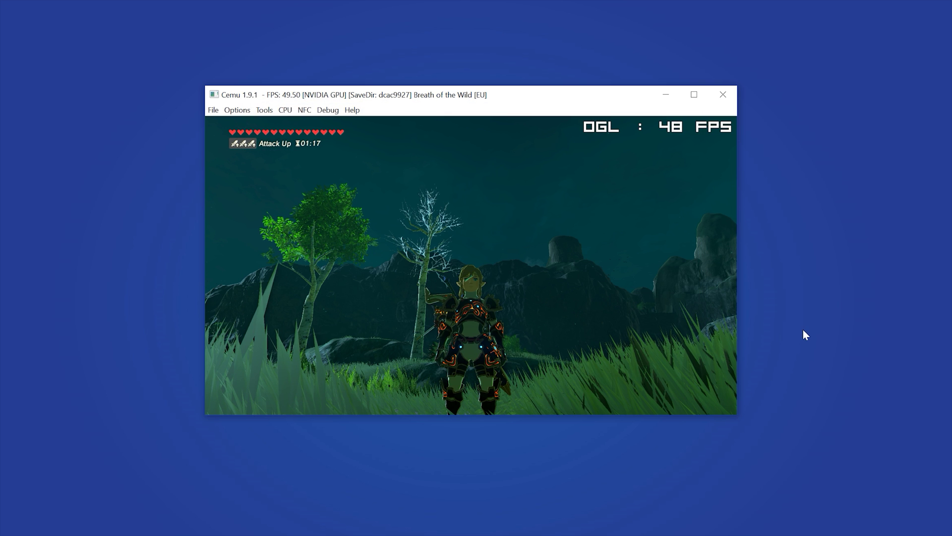